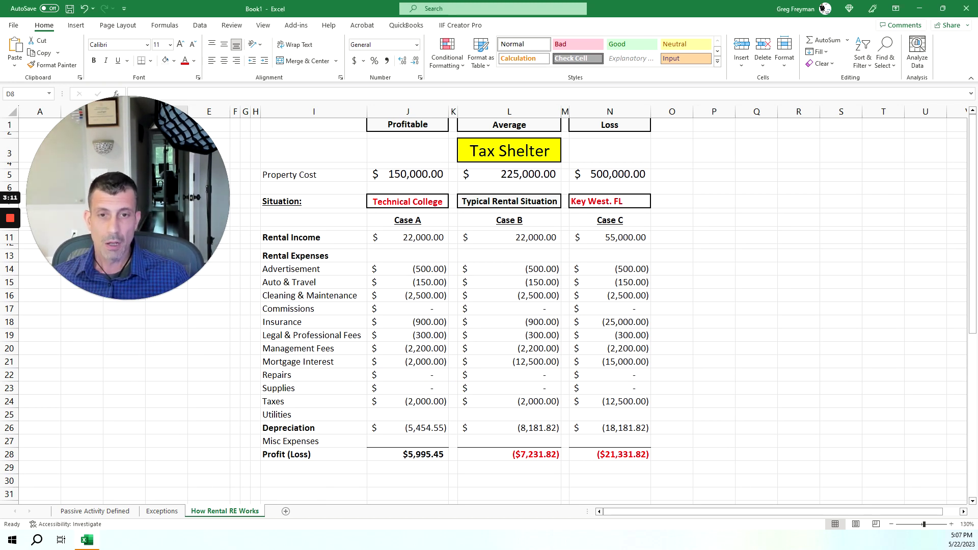
Step: Enter the 'Cash Flows' label in E30 and copy it toward I30 in the labels column
click(205, 481)
text(Cash Flo)
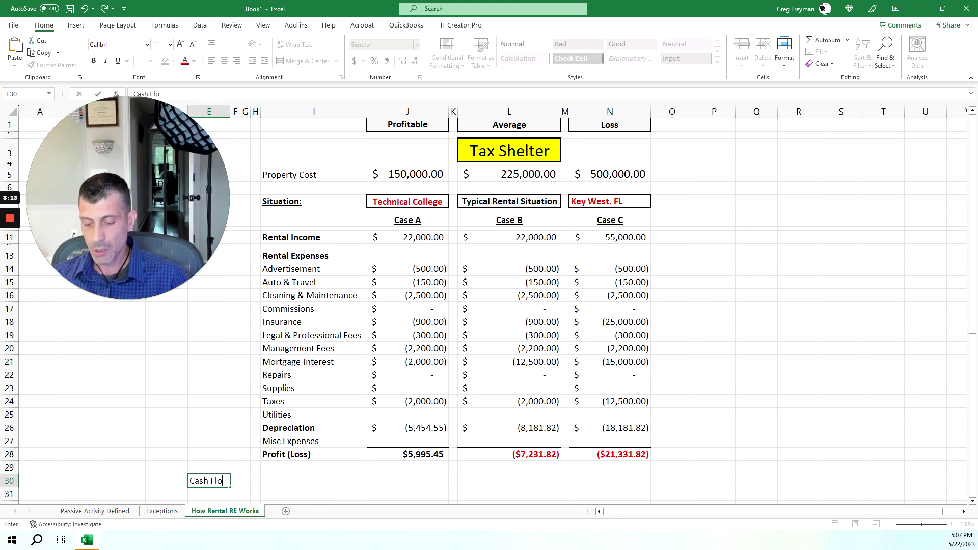
text(ws)
key(Return)
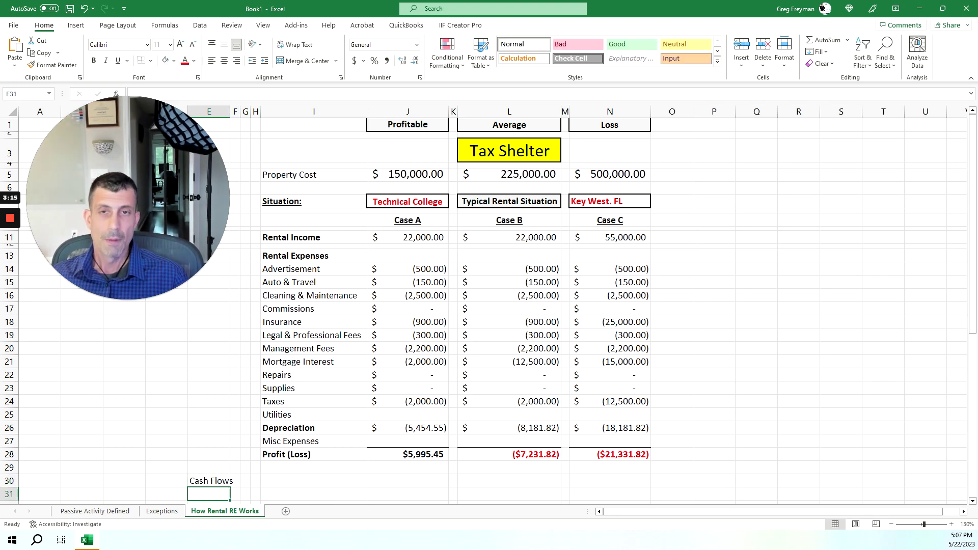
key(Up)
key(ctrl+c)
key(Right)
key(Right)
key(Right)
key(Right)
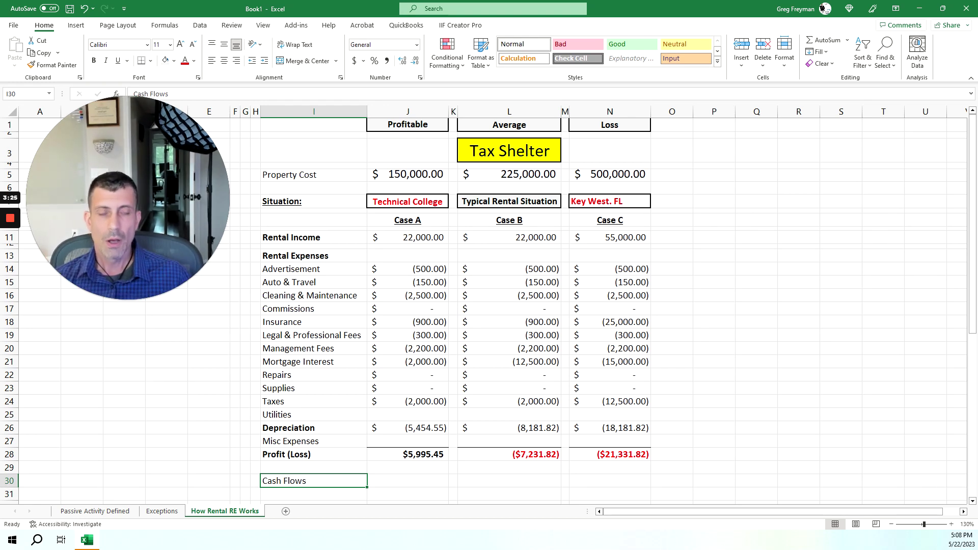
click(407, 238)
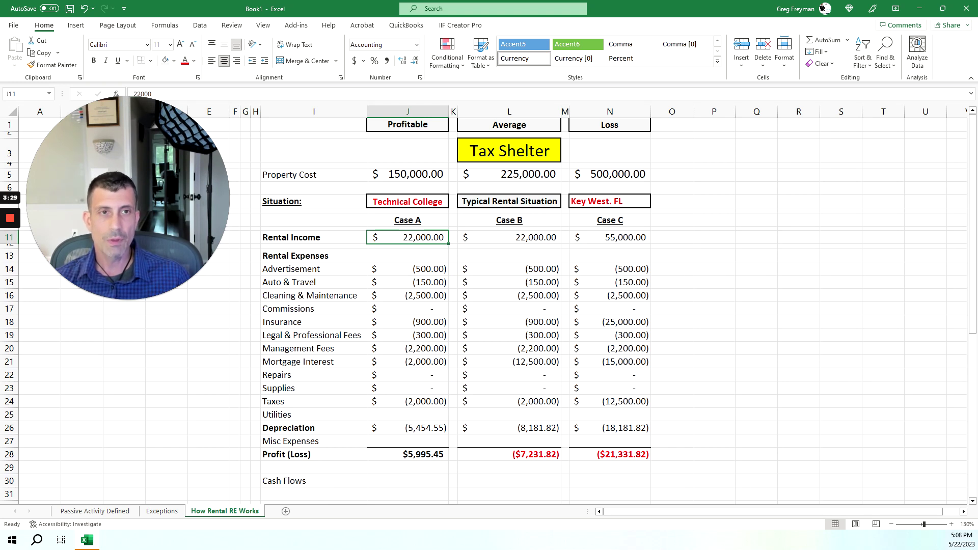
click(510, 238)
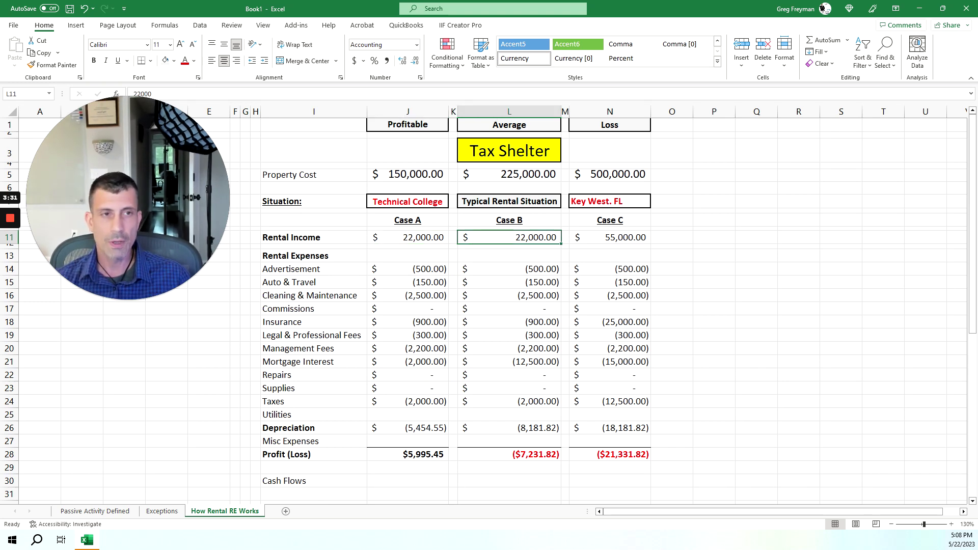
click(610, 238)
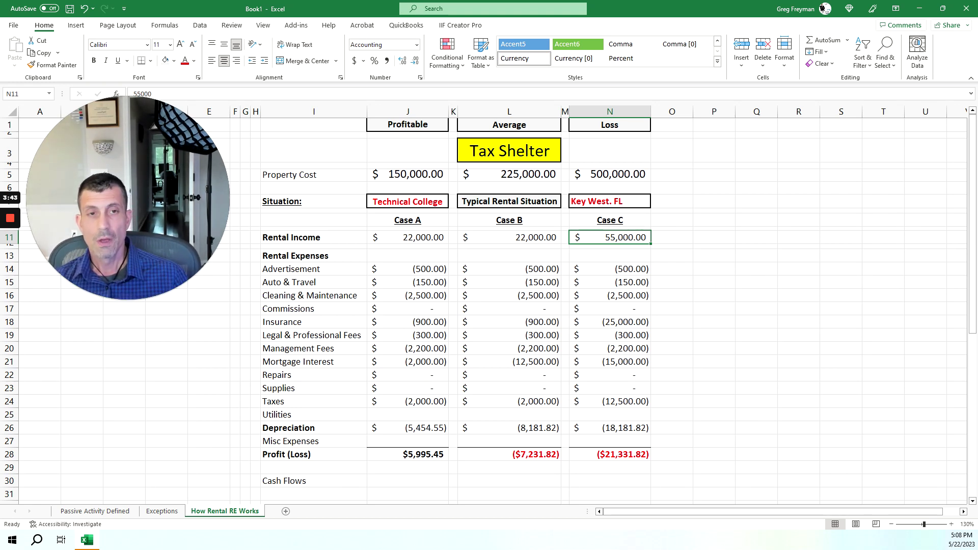
click(314, 268)
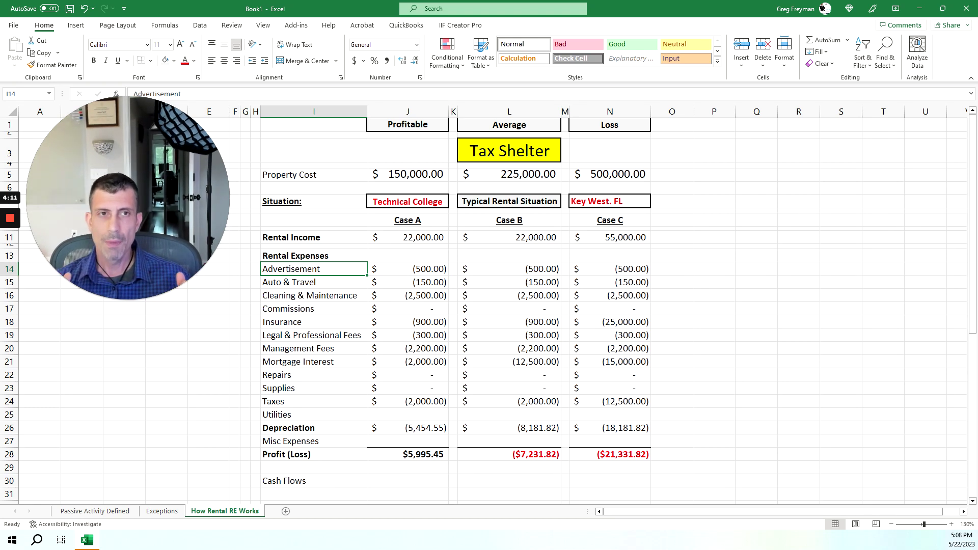
click(407, 125)
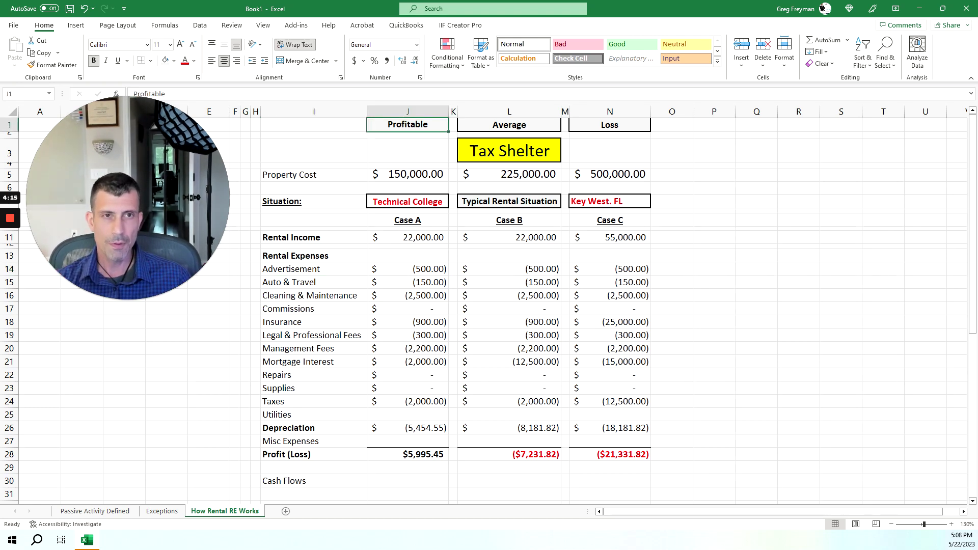
click(510, 125)
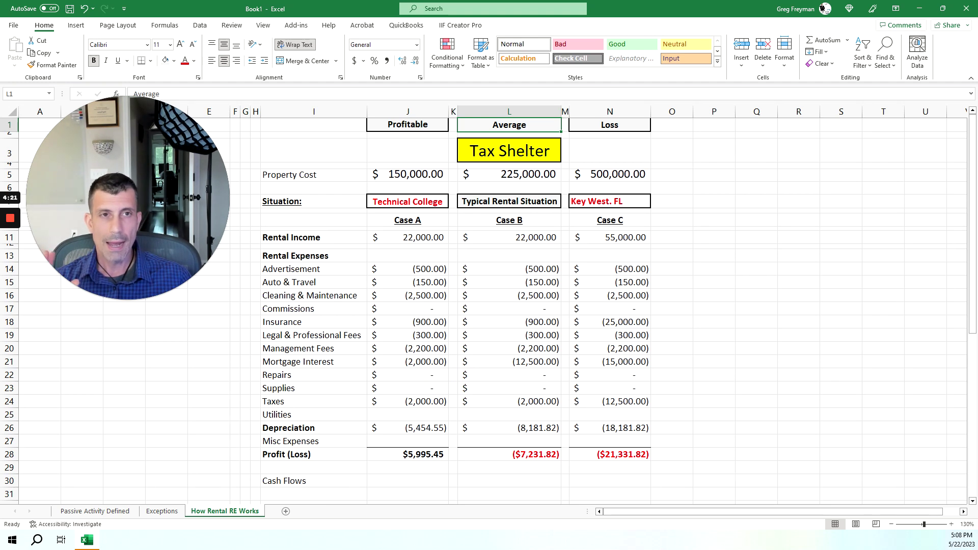
click(510, 150)
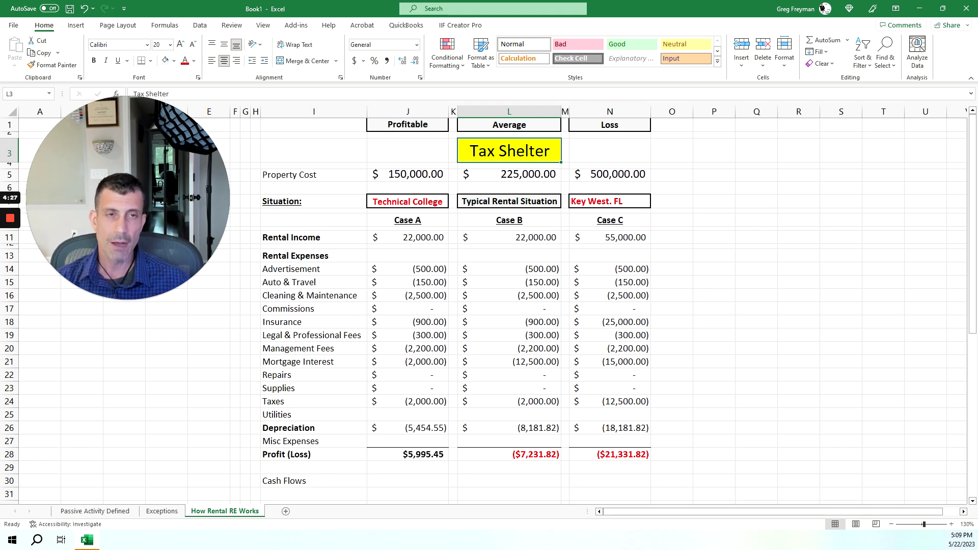
click(610, 125)
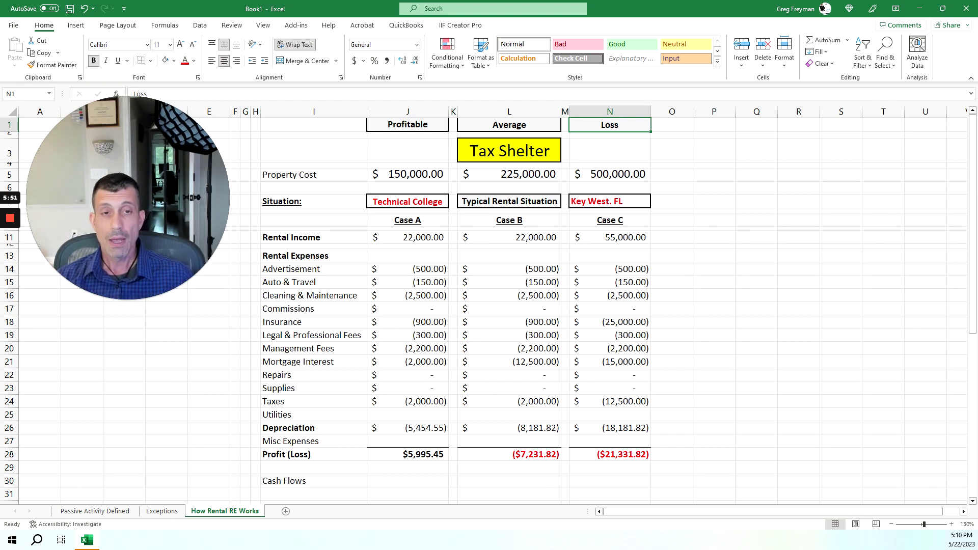
Step: Enter -3000 as Case A's cash flow in J30, displayed as (3,000.00)
scroll(489, 306, down, 1)
click(407, 441)
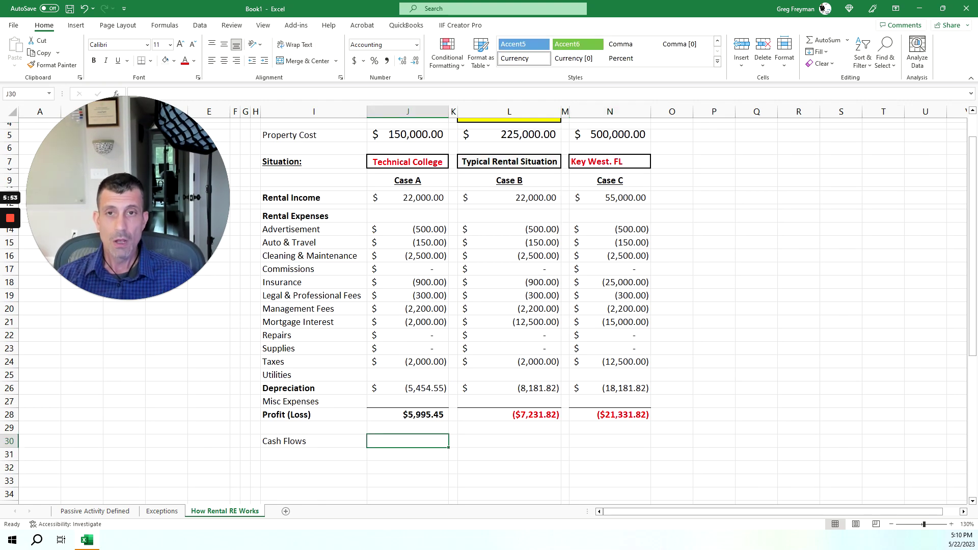
text(-)
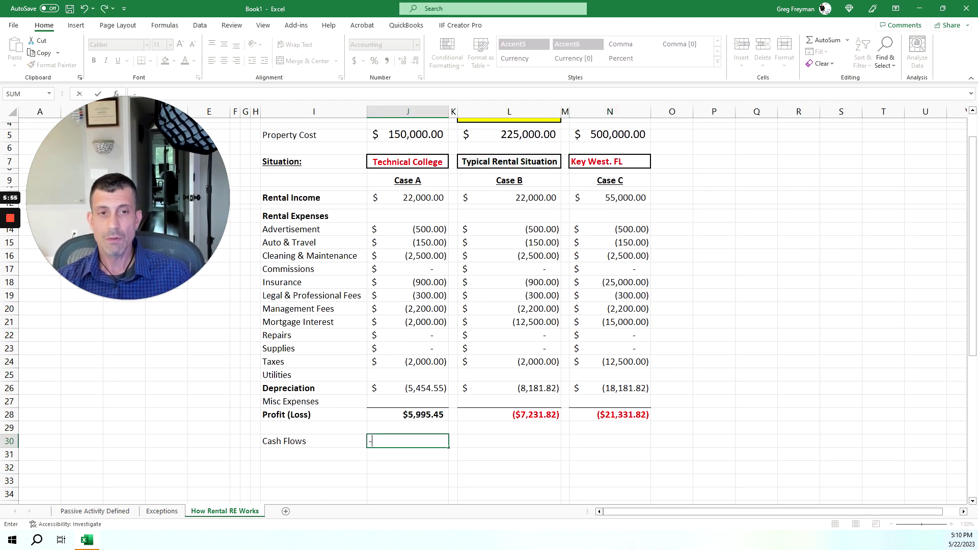
text(3000)
key(Return)
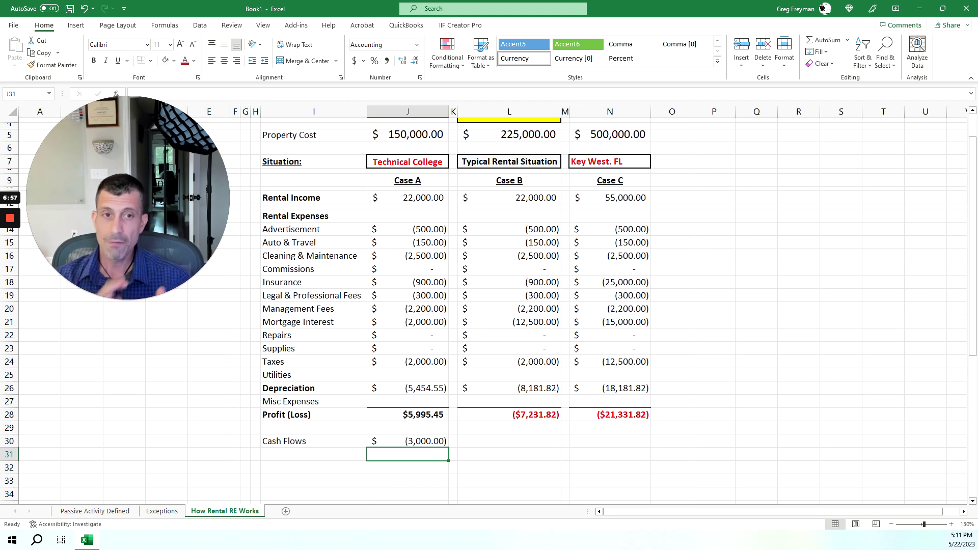
Step: Review Case A's depreciation, property cost and Profit (Loss) sum formulas
click(407, 388)
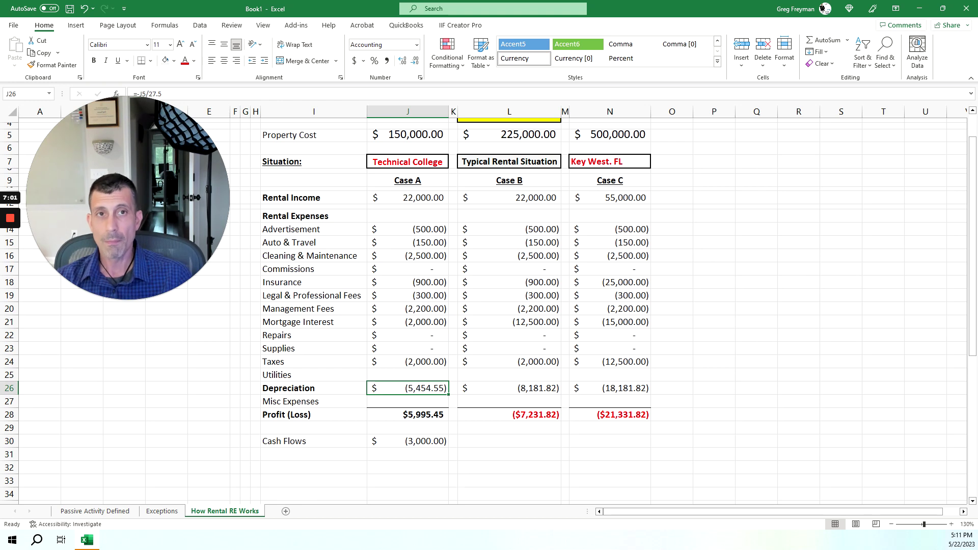
click(407, 134)
click(406, 388)
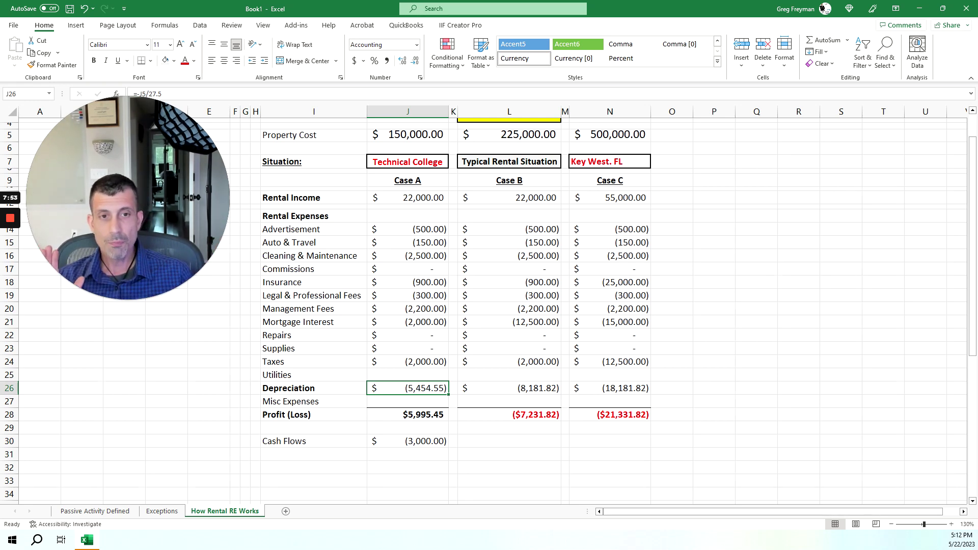
click(407, 414)
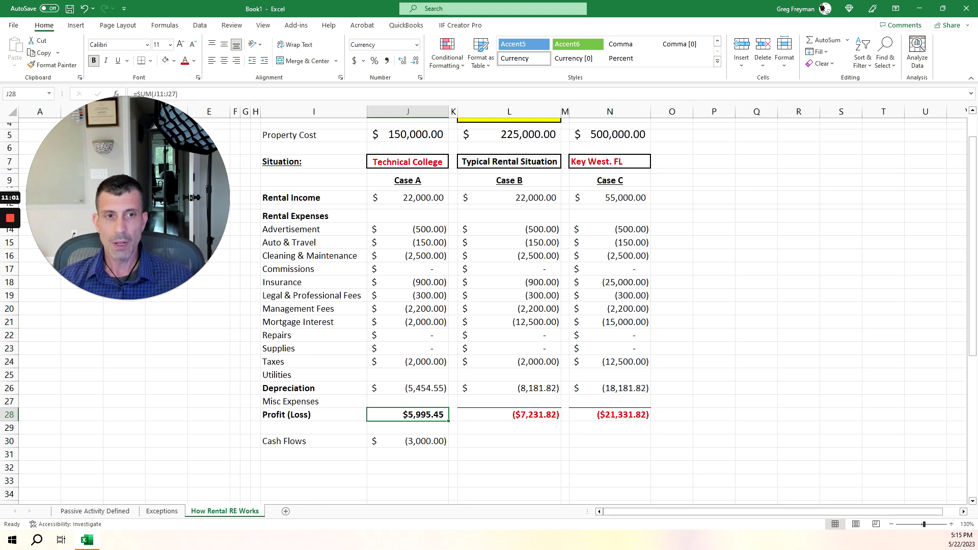
click(509, 181)
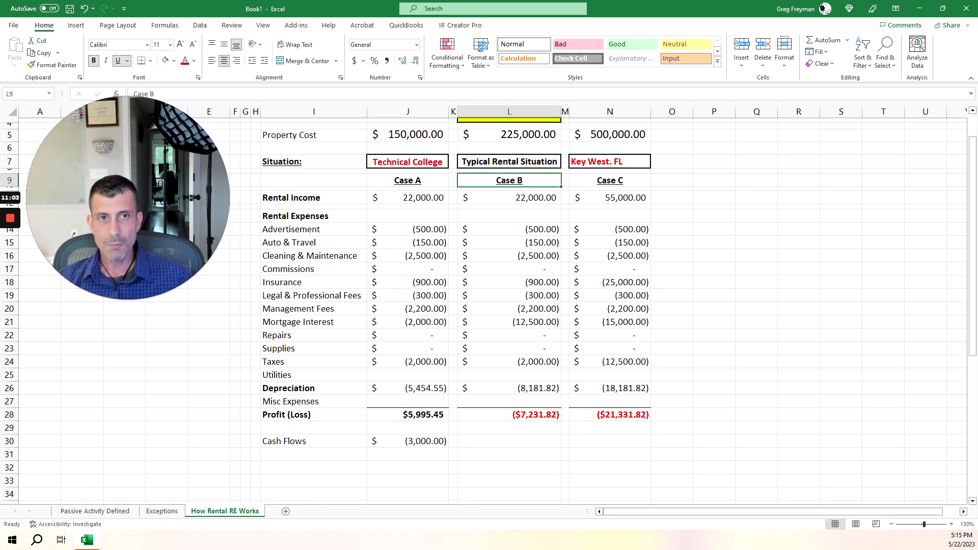
click(510, 415)
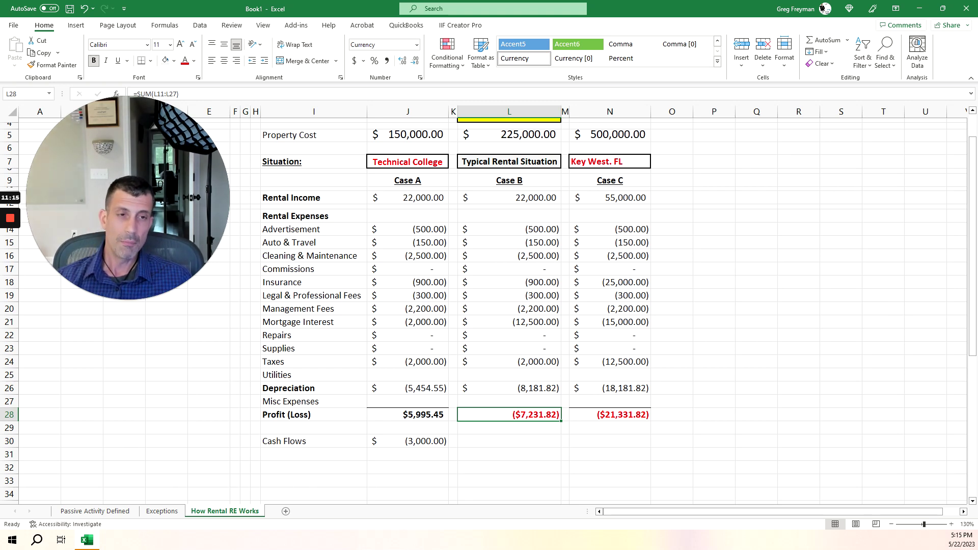
click(509, 388)
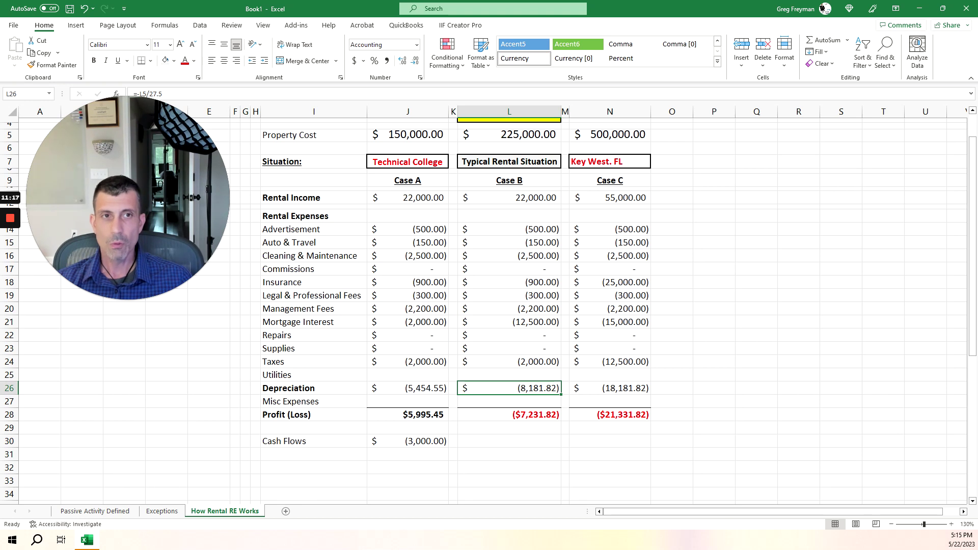
click(509, 135)
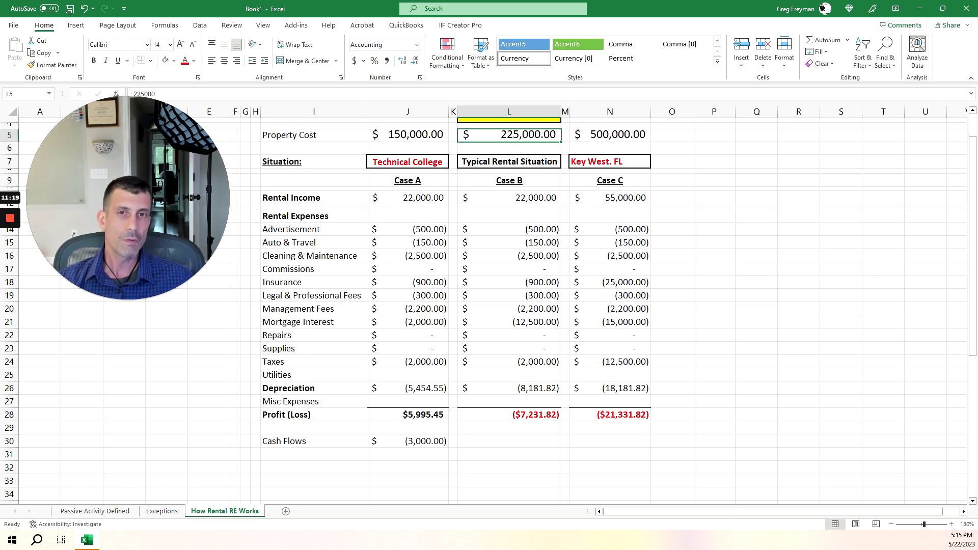
click(407, 135)
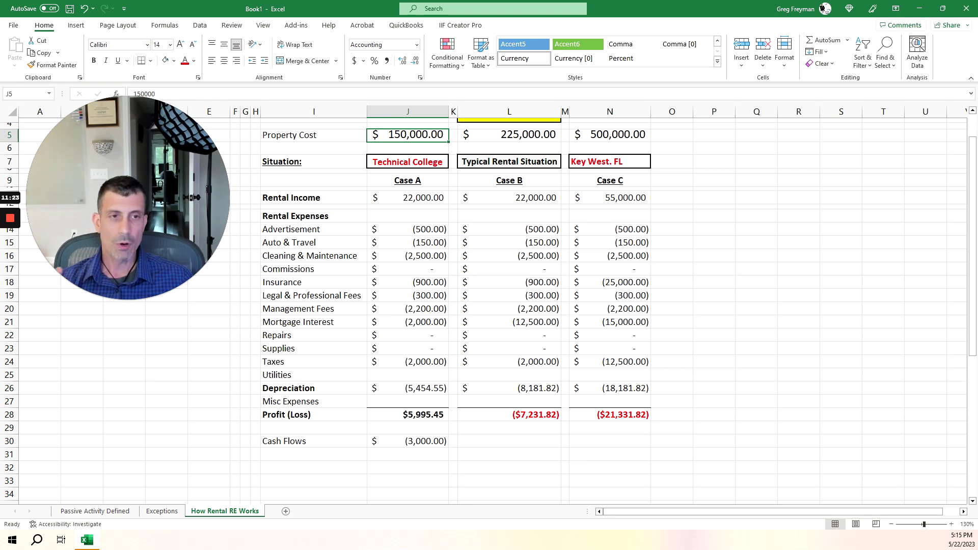
click(509, 388)
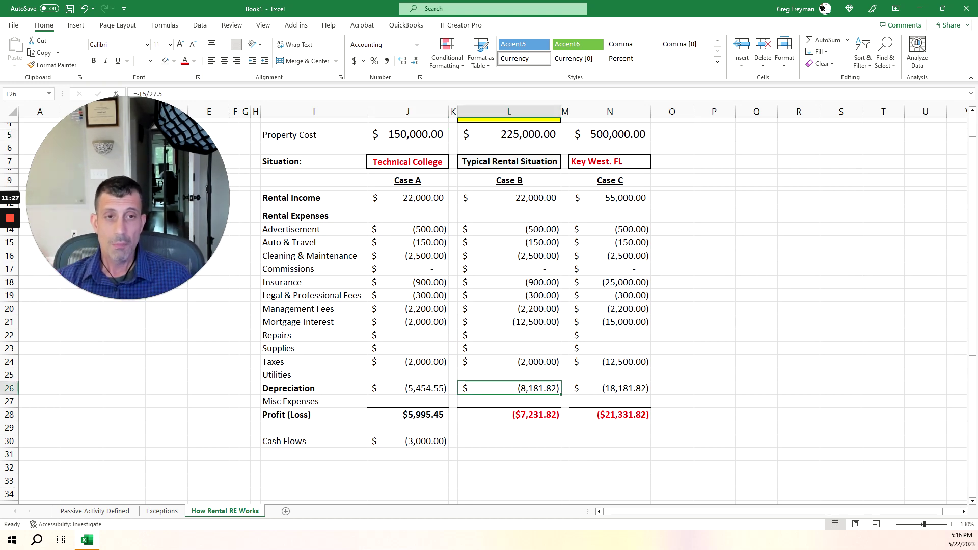
click(509, 441)
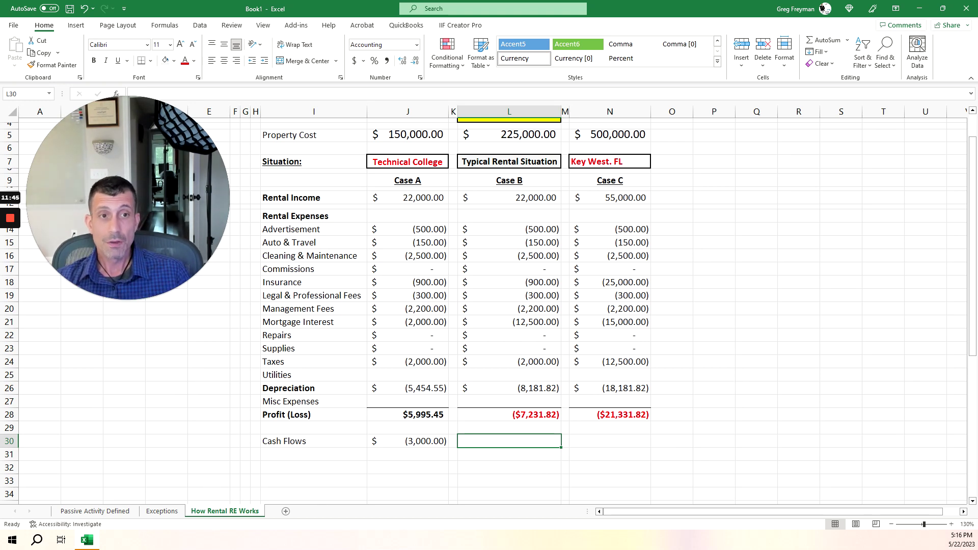
Step: Add back Case B depreciation in L30 as a negative reference, giving 8,181.82
text(-)
key(Up)
key(Up)
key(Up)
key(Up)
key(Return)
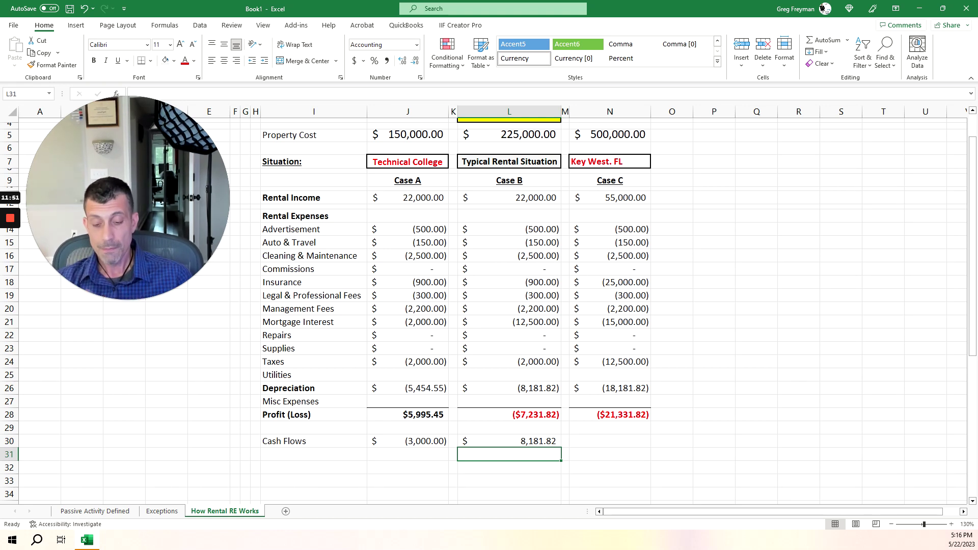
Step: Compute Case B net cash in L31 as Profit (Loss) plus the add-back, giving $950.00
text(=)
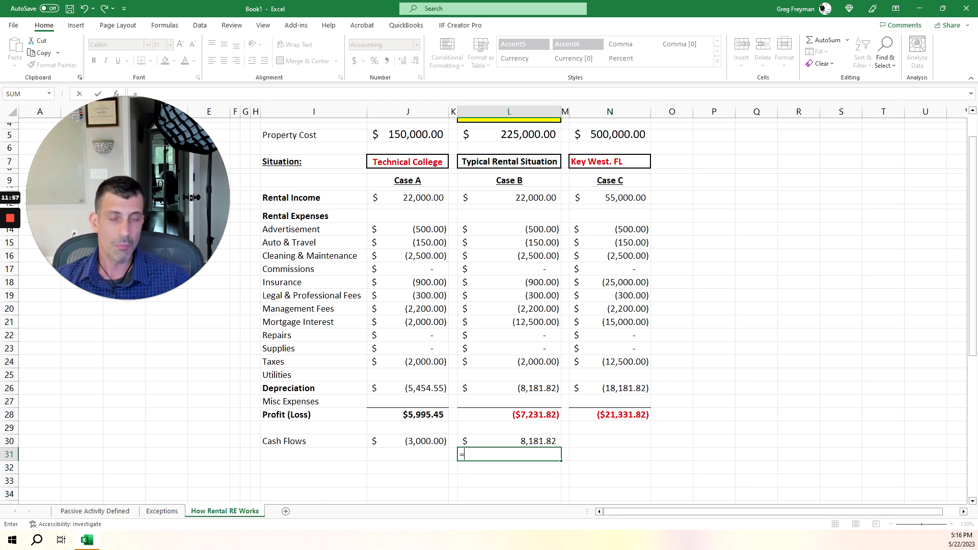
key(Up)
key(Up)
key(Up)
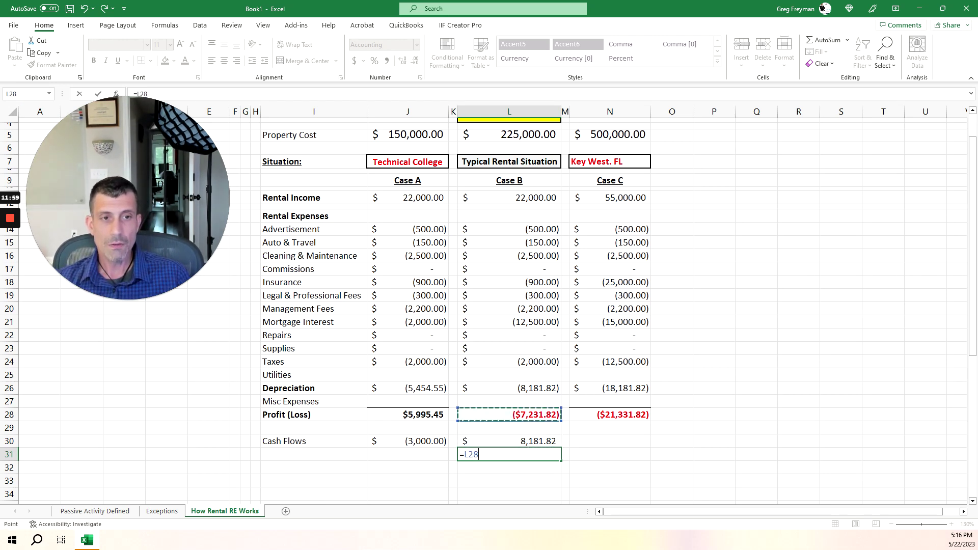
text(+)
key(Up)
key(Return)
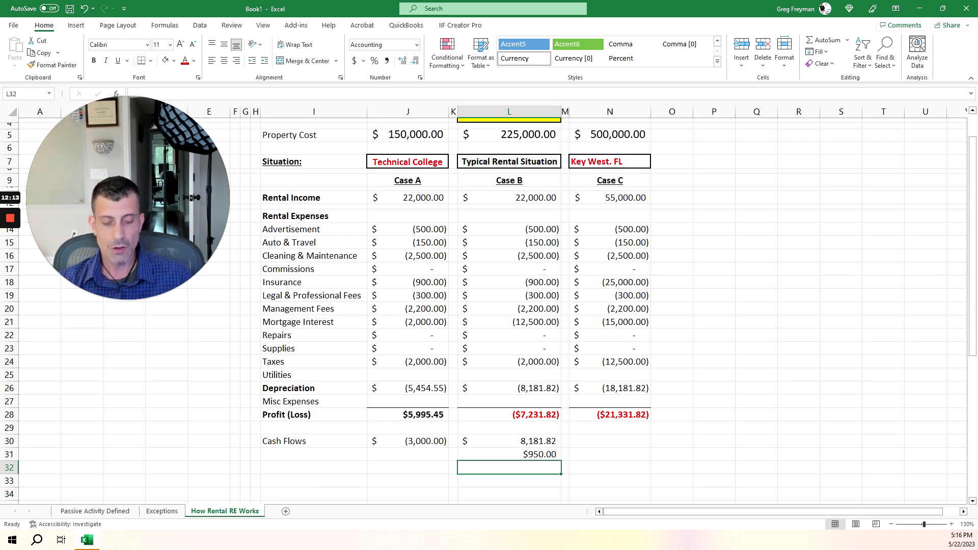
Step: Enter -700 in L32 so it shows (700.00)
text(700)
key(Return)
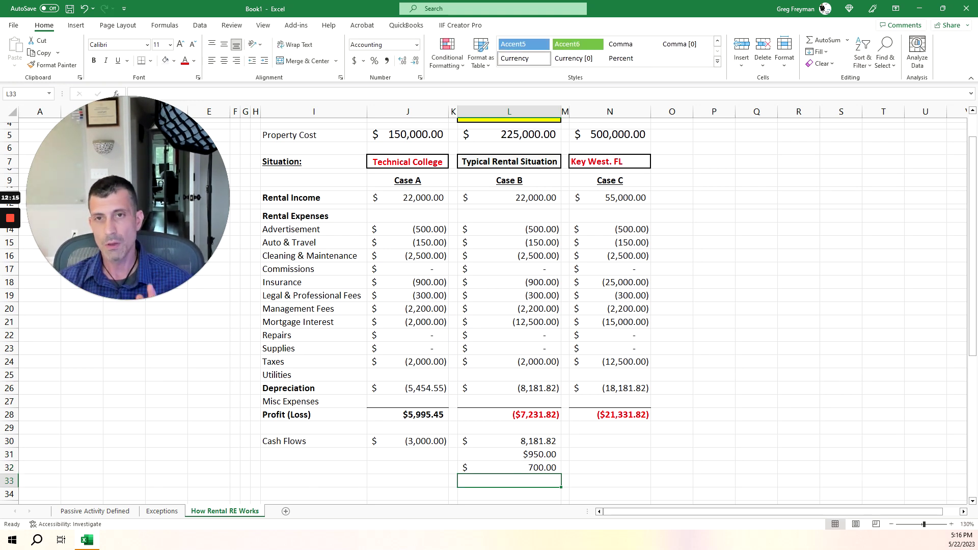
key(Up)
text(-700)
key(Return)
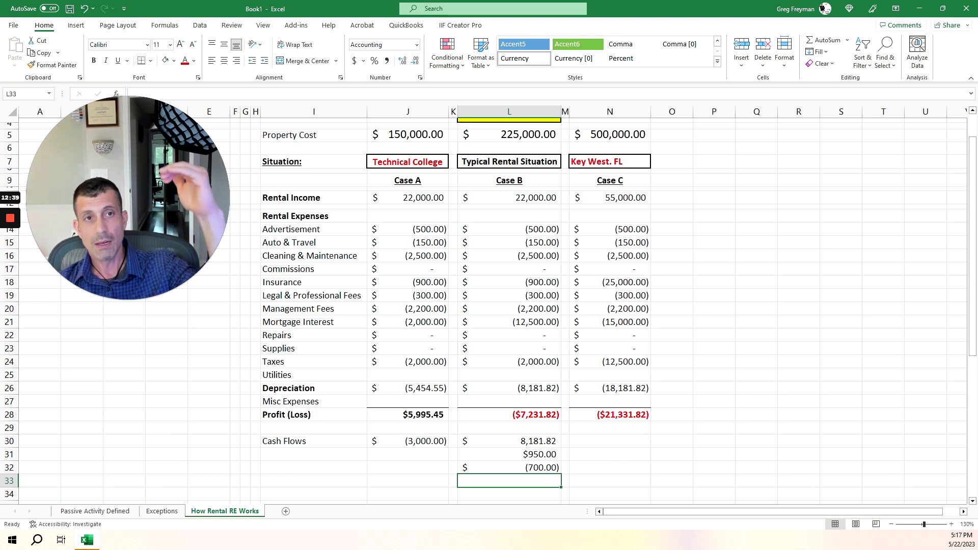
scroll(489, 306, up, 1)
click(510, 150)
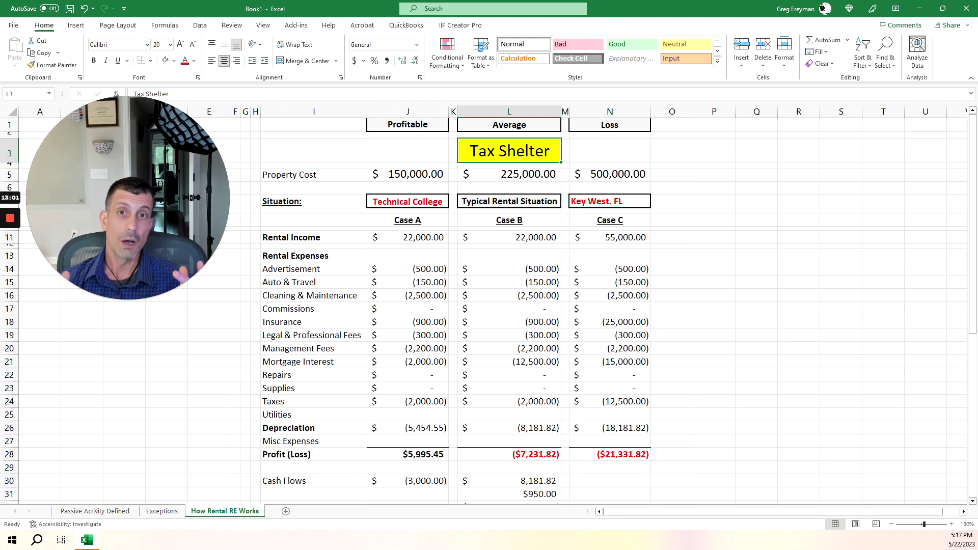
scroll(510, 306, down, 1)
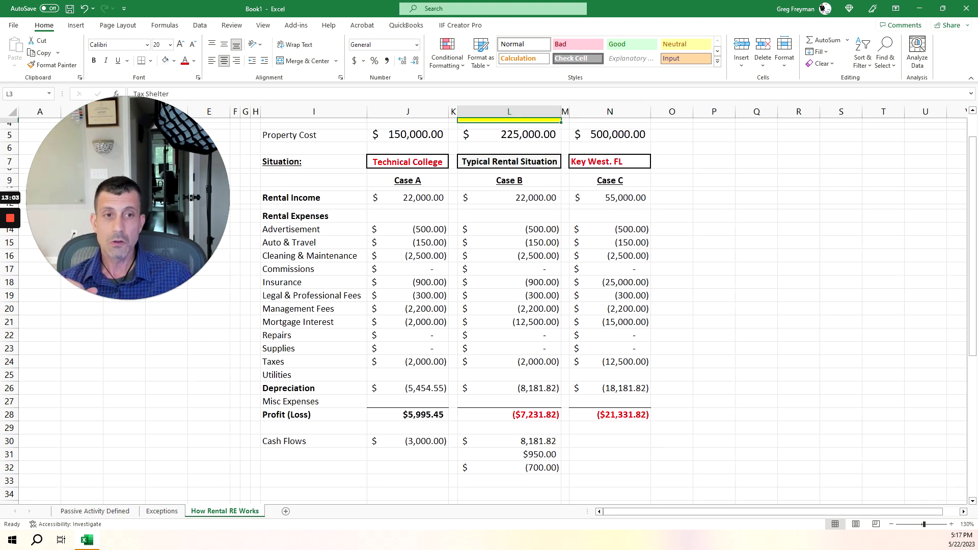
click(509, 415)
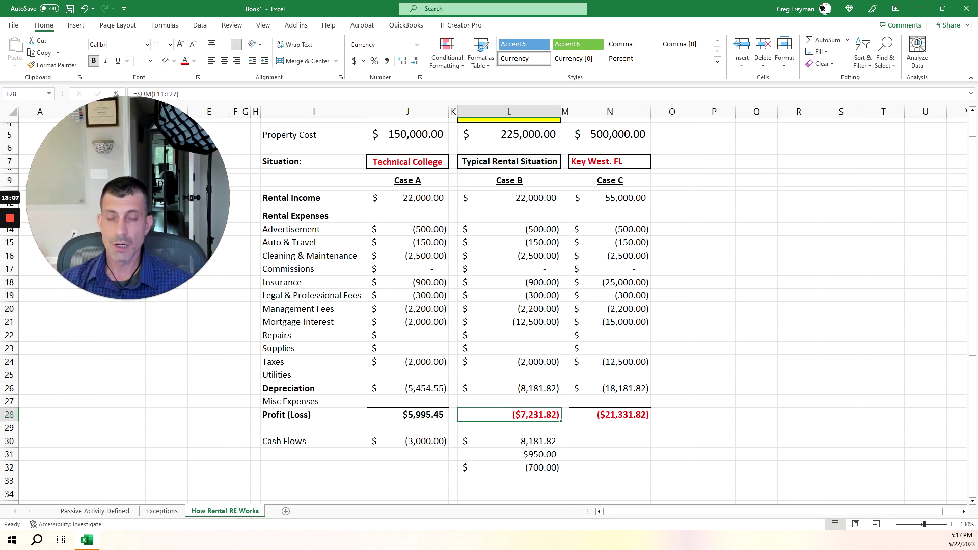
scroll(509, 306, up, 1)
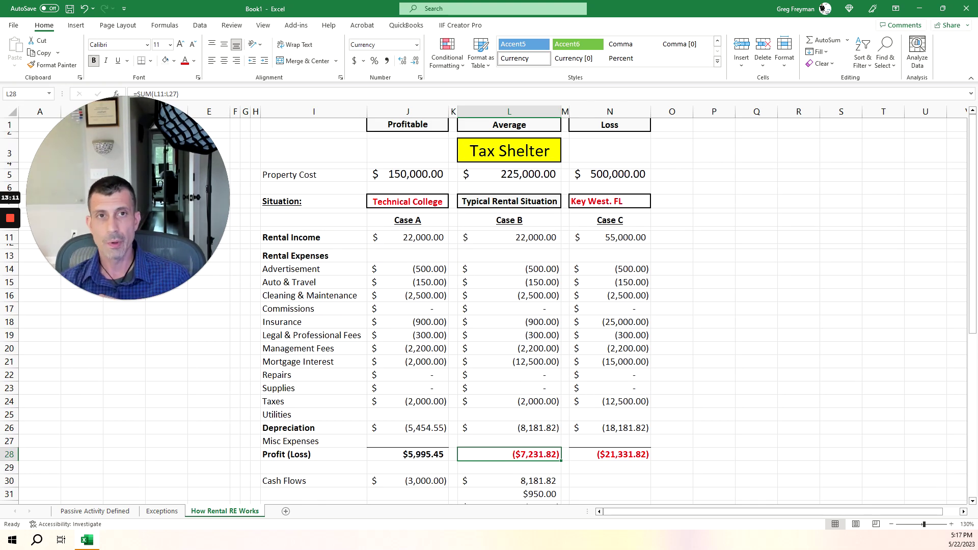
click(407, 125)
click(509, 124)
click(610, 125)
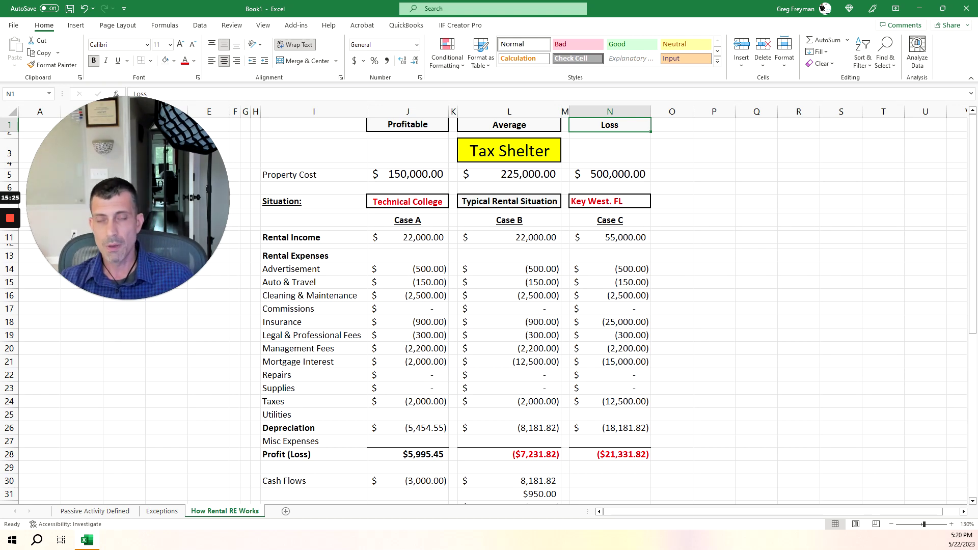
mouse_move(9, 220)
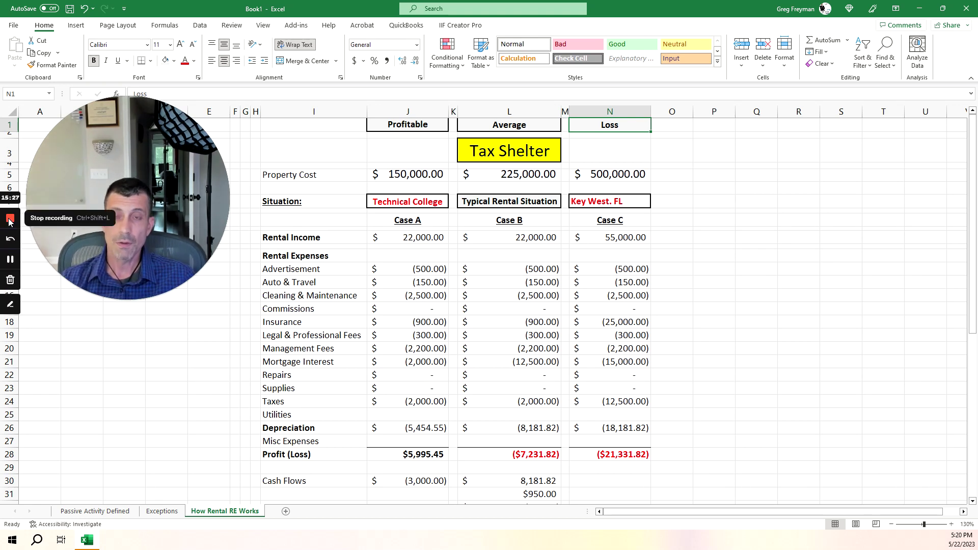